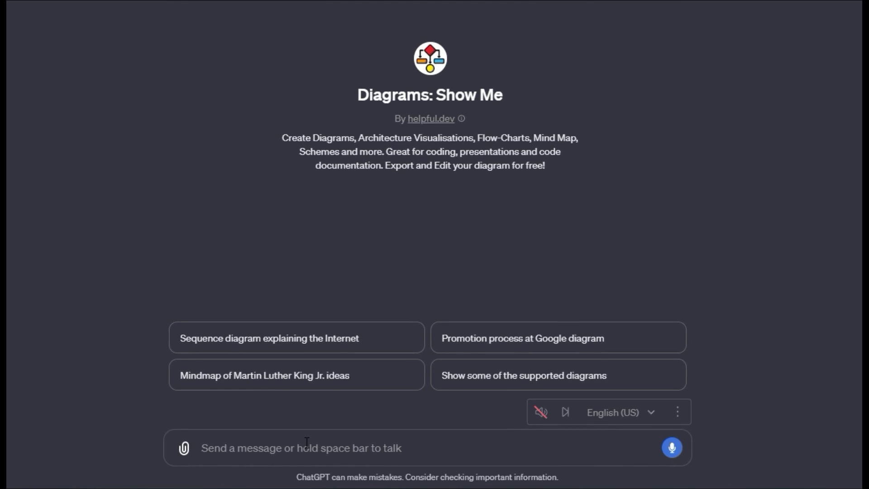
Paste the prompt routing a travel request through department manager, travel management and finance back to the requester
type("Business process for routing travel requests goes to department manager, travel management team, finance team and then back to travel requester")
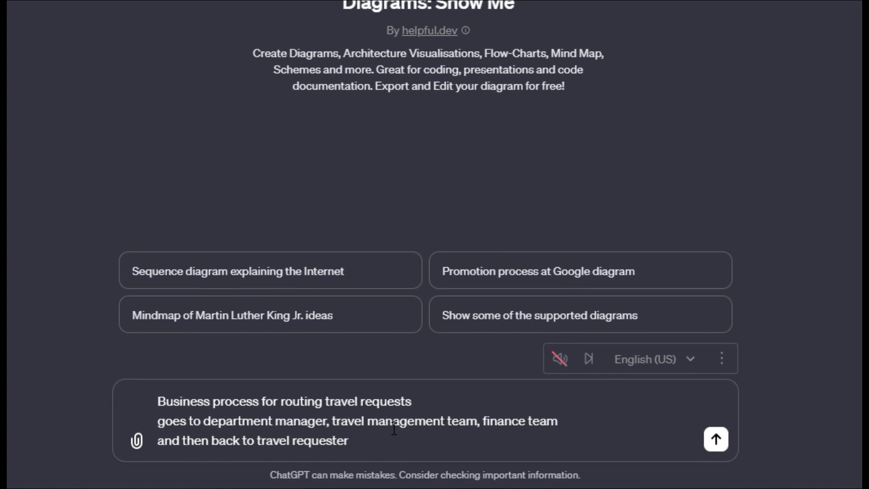
left_click_drag(347, 421, 510, 421)
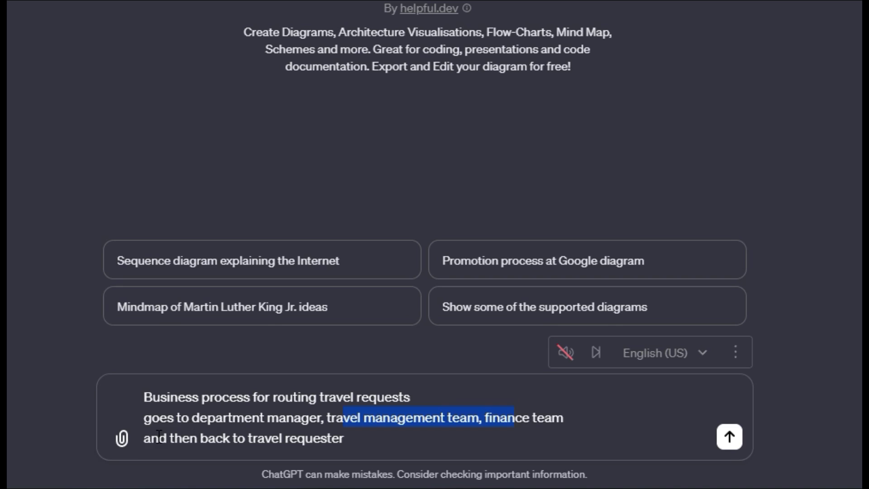
left_click_drag(262, 437, 143, 438)
left_click(344, 437)
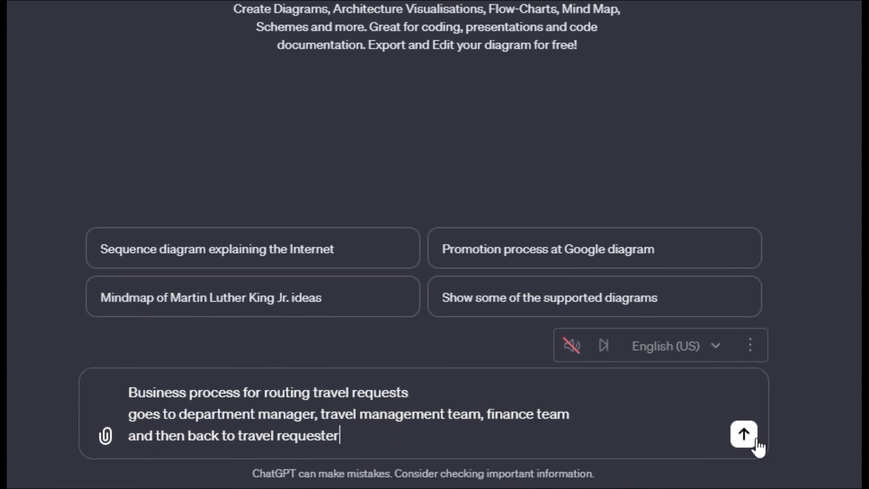
Send the travel-request prompt for a sequence diagram, then paste the debt and credit card flow chart prompt
left_click(754, 440)
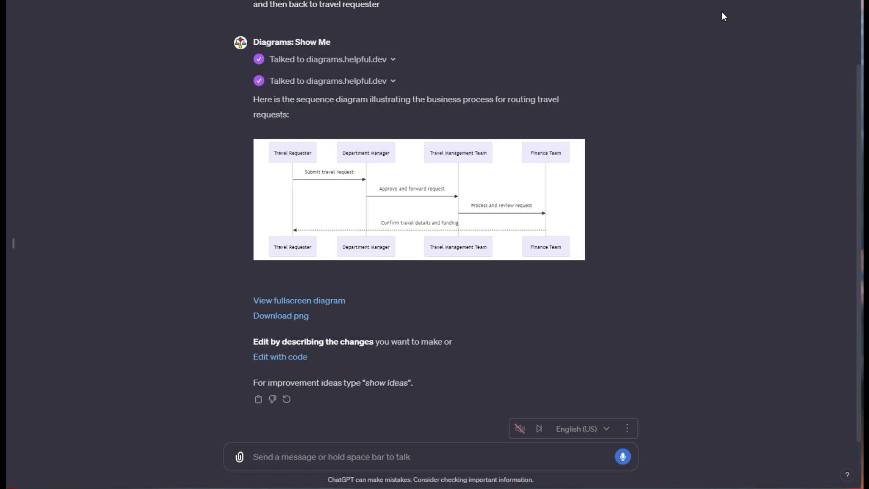
type("Make flow chart for financial debt and credit cards credit card Visa is $2000 House is $400,000 Car is 14,000")
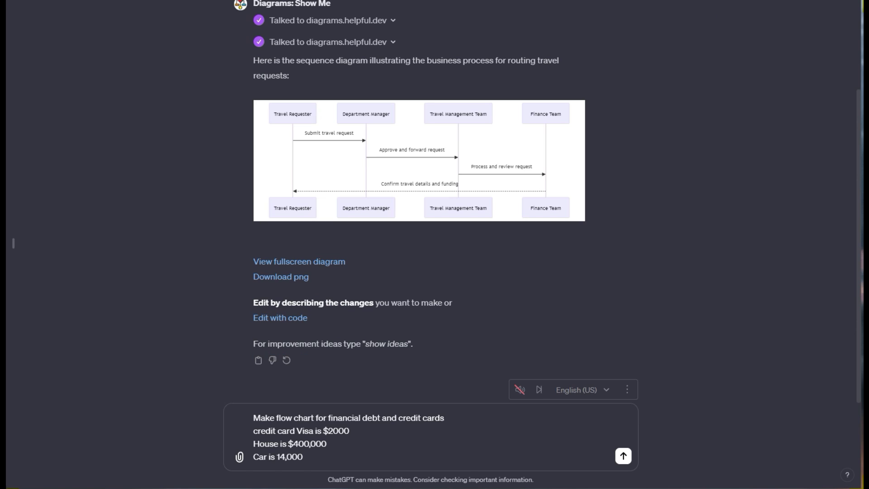
Submit the financial debt and credit card flow chart request
left_click(623, 456)
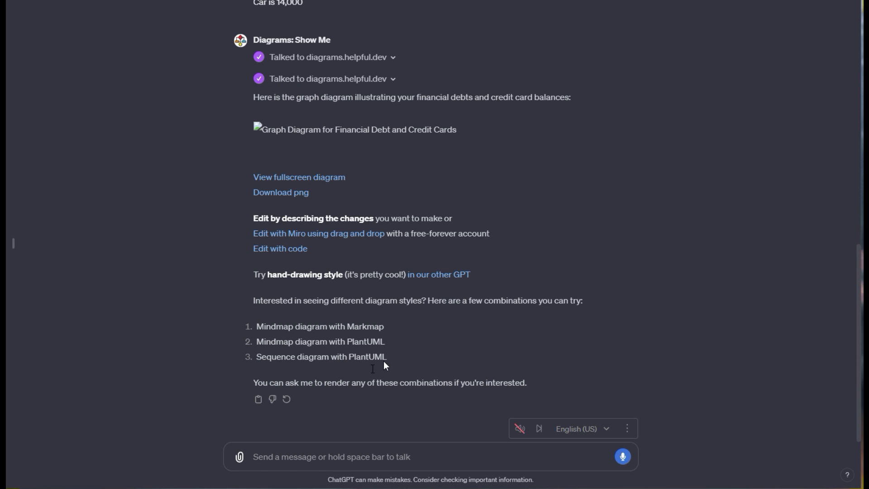
Regenerate the reply so the Financial Situation graph of credit card, house and car debts renders
left_click(287, 399)
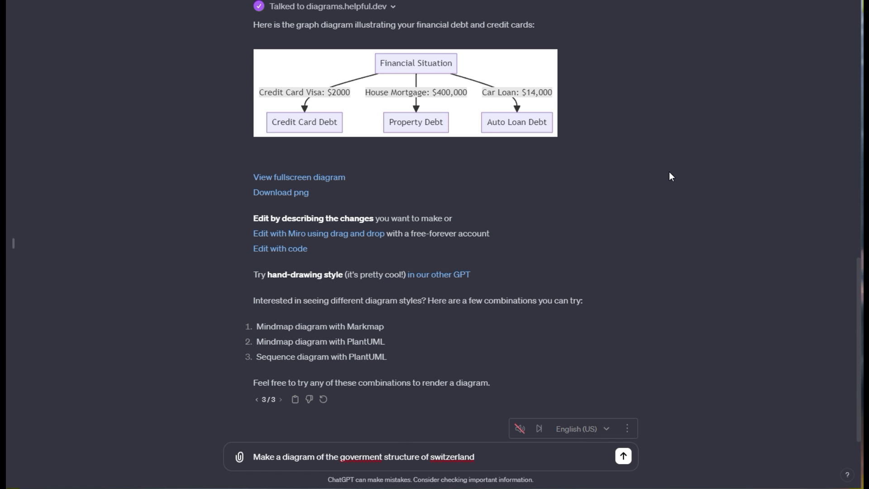
Send the request for a diagram of Switzerland's government structure
left_click_drag(250, 459, 404, 460)
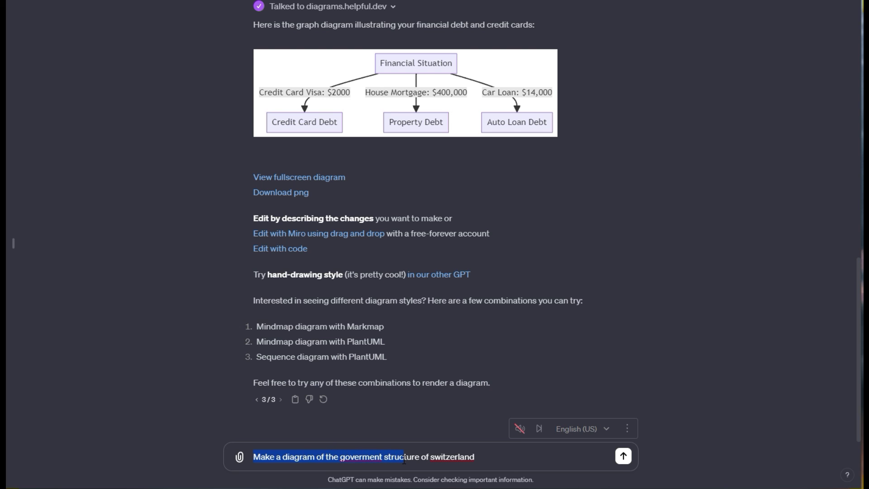
left_click(623, 455)
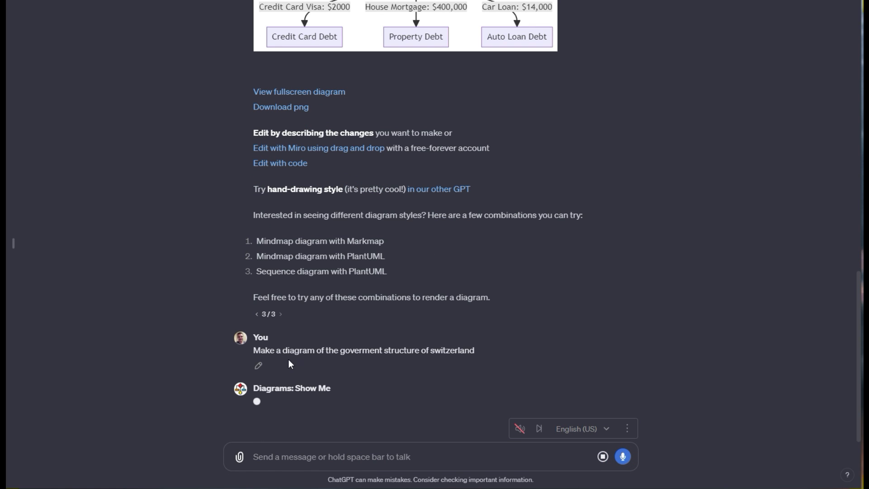
left_click_drag(261, 350, 485, 351)
left_click(485, 351)
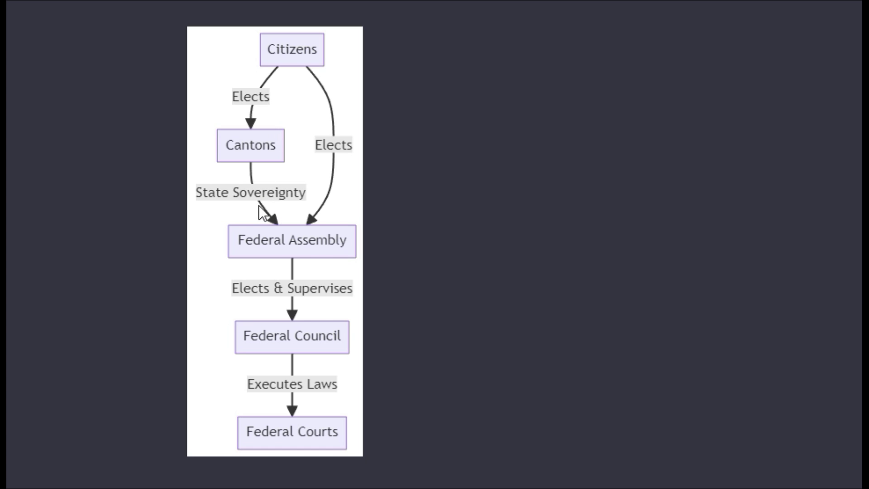
Inspect the Switzerland government diagram fullscreen, then close the overlay to return to the chat
scroll(540, 296, "down", 2)
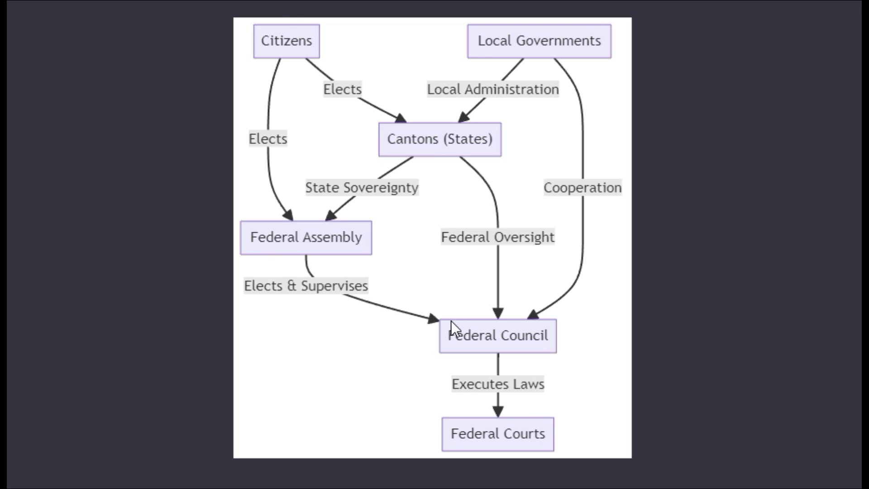
left_click(671, 297)
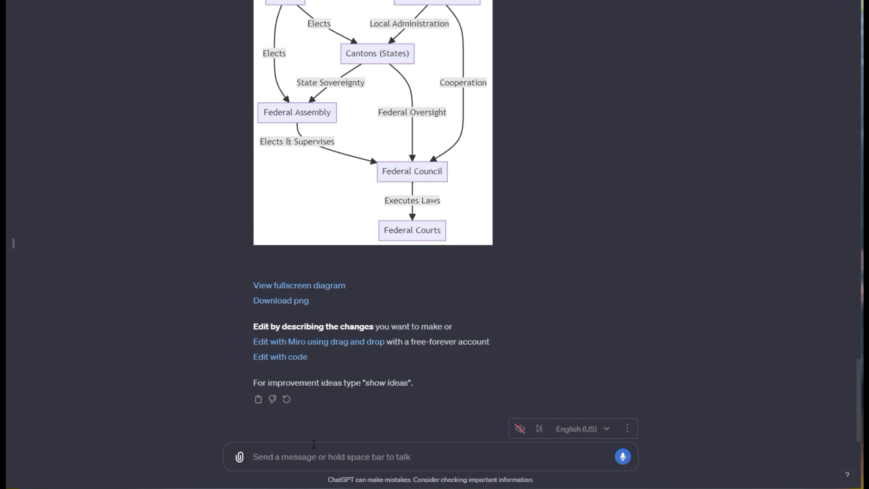
Paste and send the Detroit-plant-to-Florida-dealership automotive parts shipment prompt
left_click(286, 445)
type("Make a process diagram for logistical shipments of automotive pieces from a manufacturing plant in Detroit to a car dealership in florida")
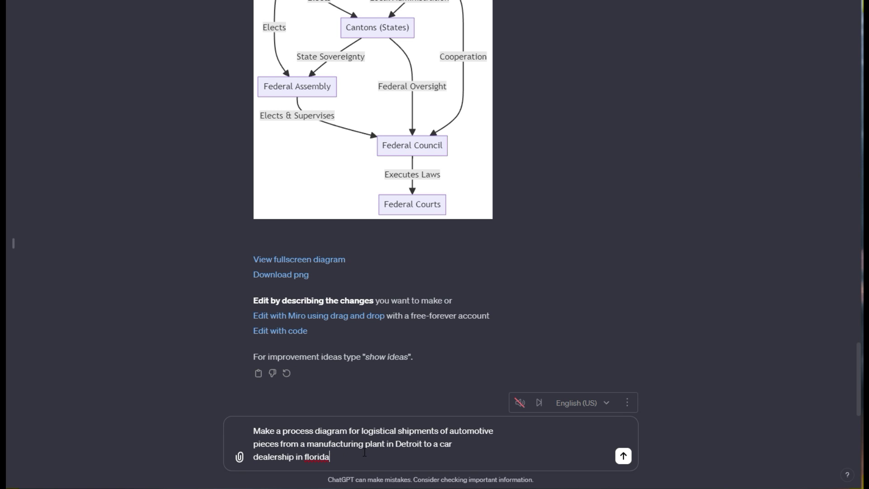
left_click(623, 456)
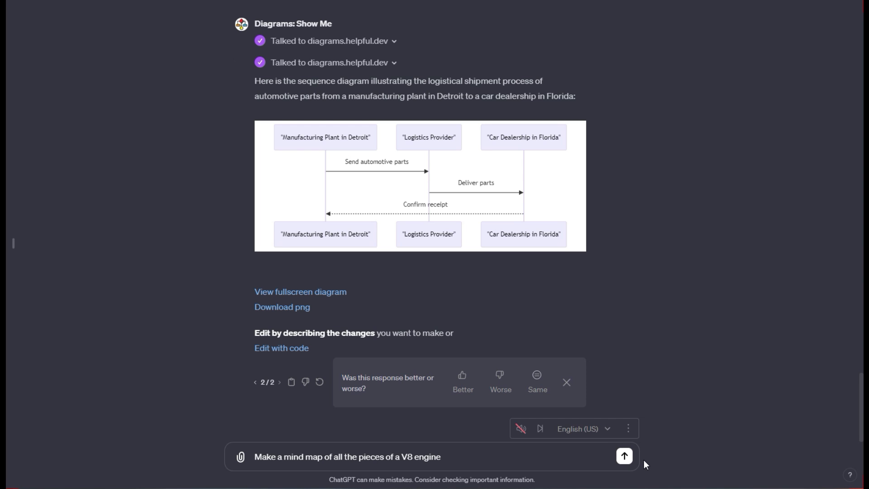
Send the V8 engine mind map request and scroll down to the updated mind map
left_click(624, 456)
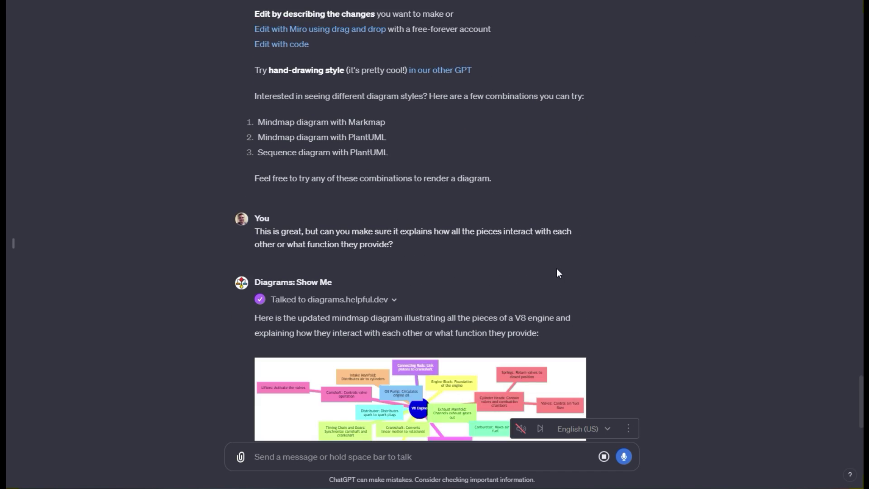
Look over the V8 Engine mind map nodes, including Camshaft, Oil Pump and the Carburetor description
scroll(558, 276, "up", 4)
scroll(561, 284, "down", 6)
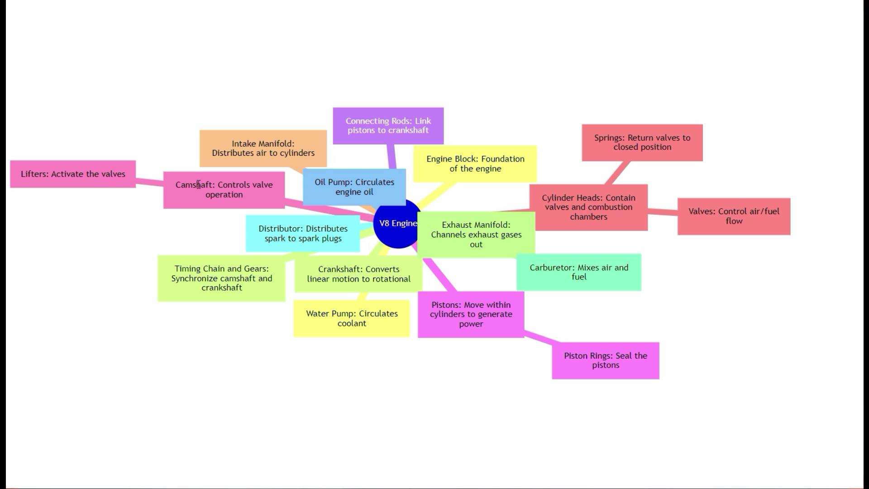
left_click_drag(180, 184, 234, 186)
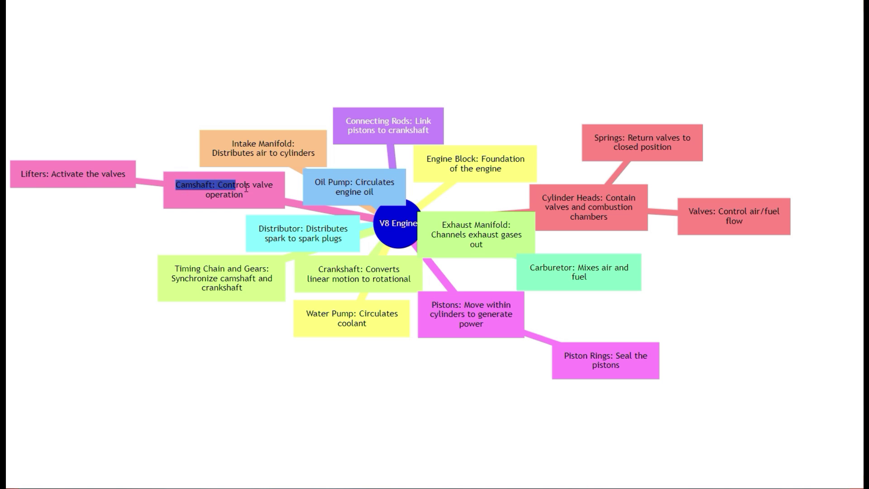
left_click(228, 192)
left_click_drag(320, 184, 362, 194)
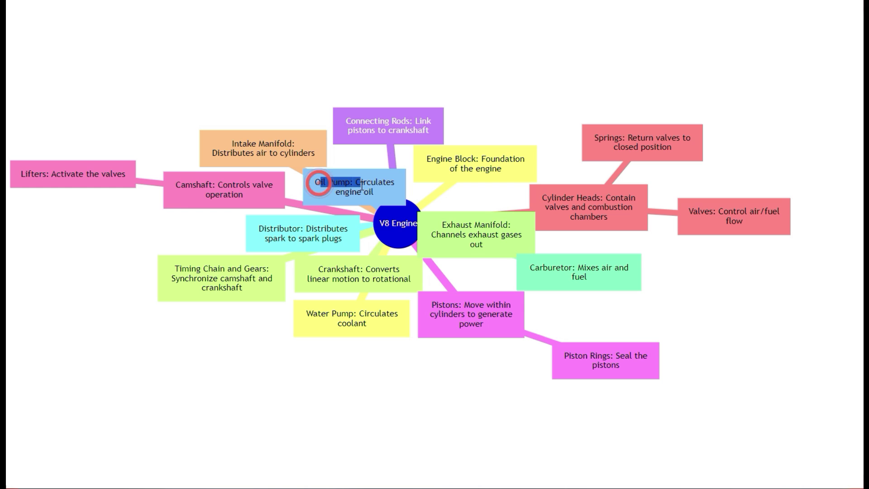
left_click(370, 197)
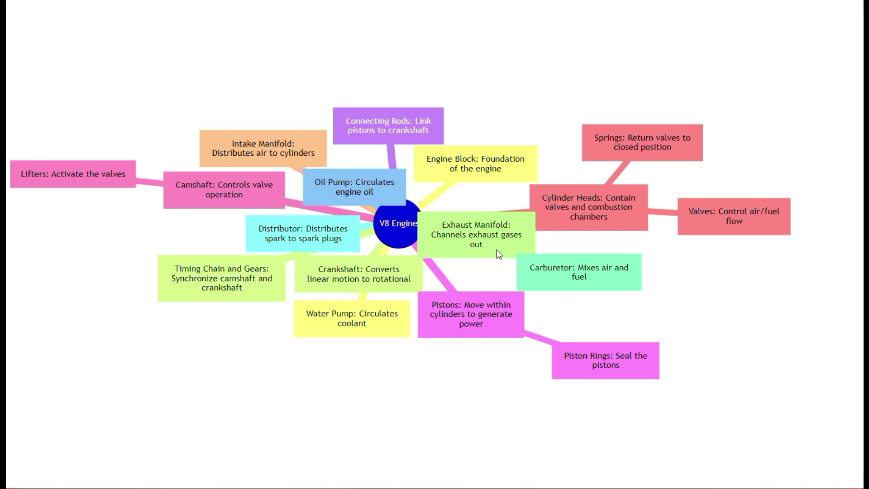
left_click_drag(555, 265, 599, 276)
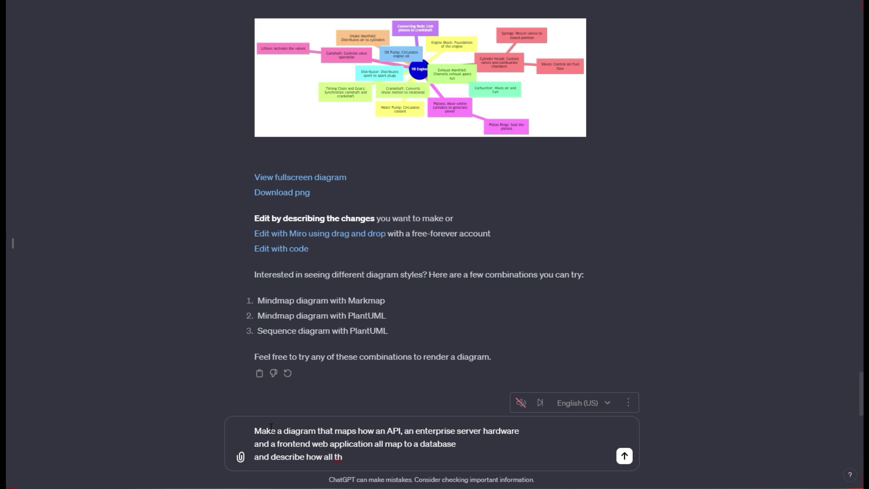
Review the drafted prompt mapping an API, enterprise server hardware and frontend web app to a database
left_click_drag(271, 427, 340, 430)
left_click(303, 431)
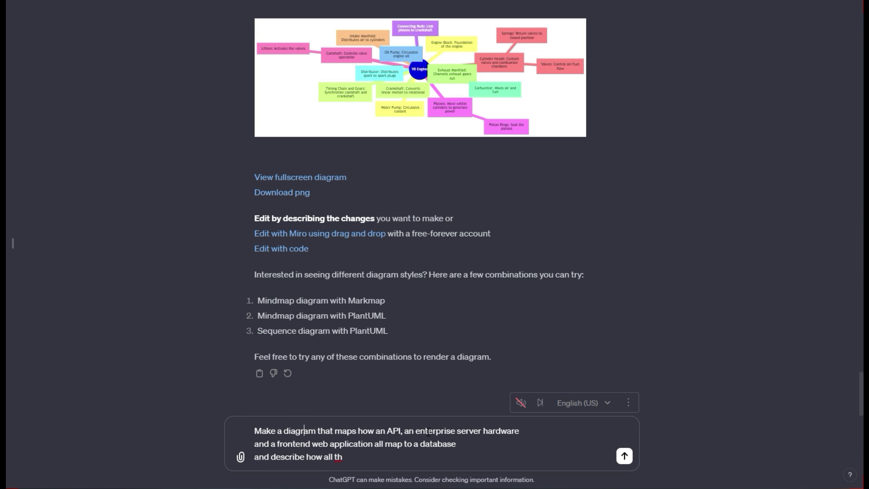
left_click_drag(427, 432, 478, 432)
left_click_drag(353, 444, 265, 442)
left_click(410, 447)
Finish the prompt with 'core function of each', send it, and view the resulting graph
left_click(356, 457)
type("e c")
key("BackSpace")
type("core function of each")
key("Return")
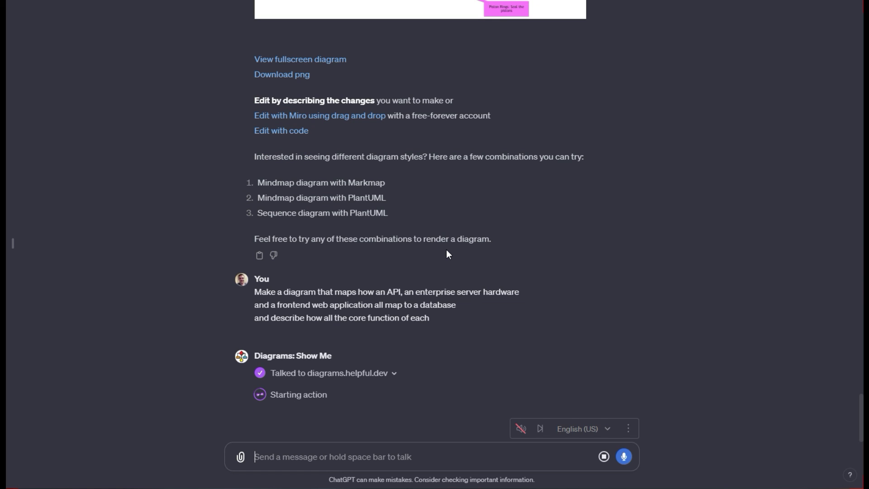
scroll(446, 249, "up", 5)
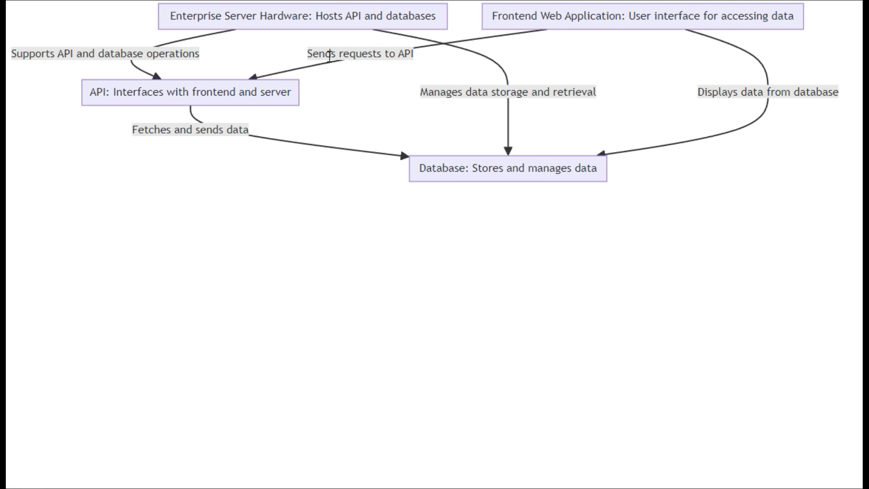
Select all the text labels in the full-screen diagram, then clear the selection
left_click_drag(27, 14, 539, 132)
left_click(588, 140)
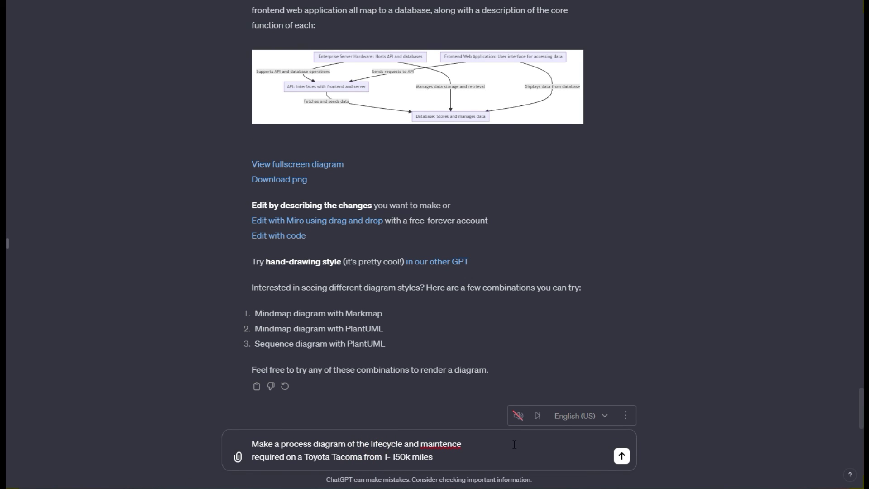
Send the Toyota Tacoma 0–150,000 mile maintenance prompt and scroll down to the resulting sequence diagram
left_click(622, 457)
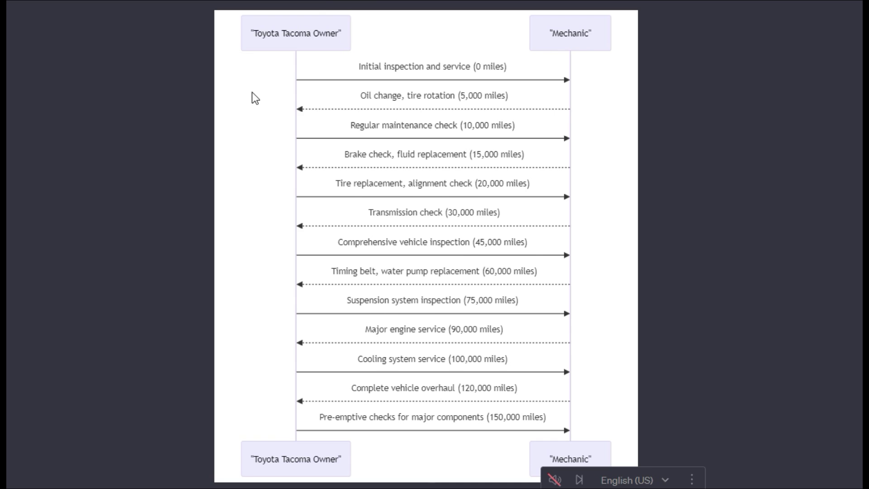
scroll(591, 165, "down", 1)
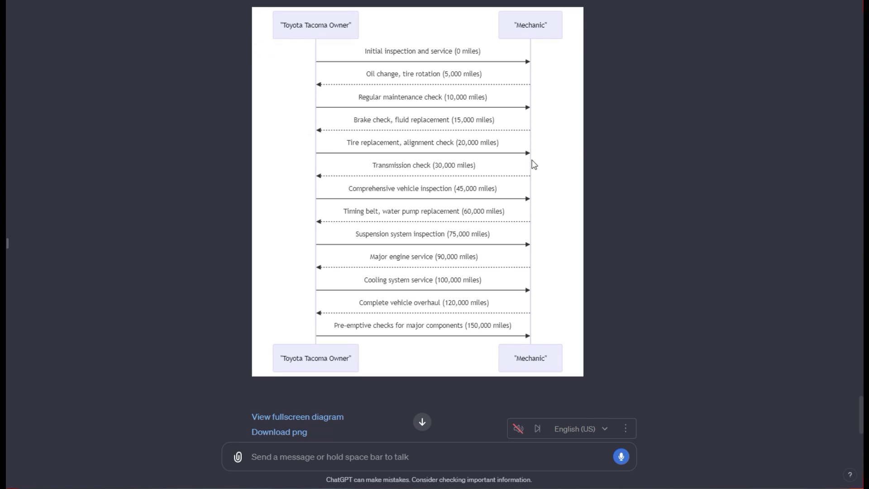
Paste the social media follower-count prompt, review its platform follower list, and send it
type("Make a diagram that shows verious social media presence accounts and the number of followers that my company has Twitter: 250K Instagram: 30k Facebook Page: 45K YouTube: 1M subscribers")
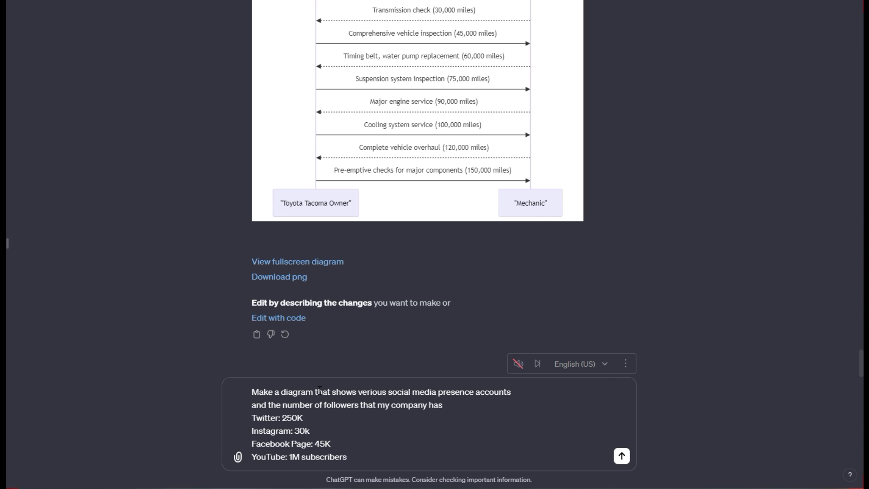
left_click_drag(319, 391, 409, 391)
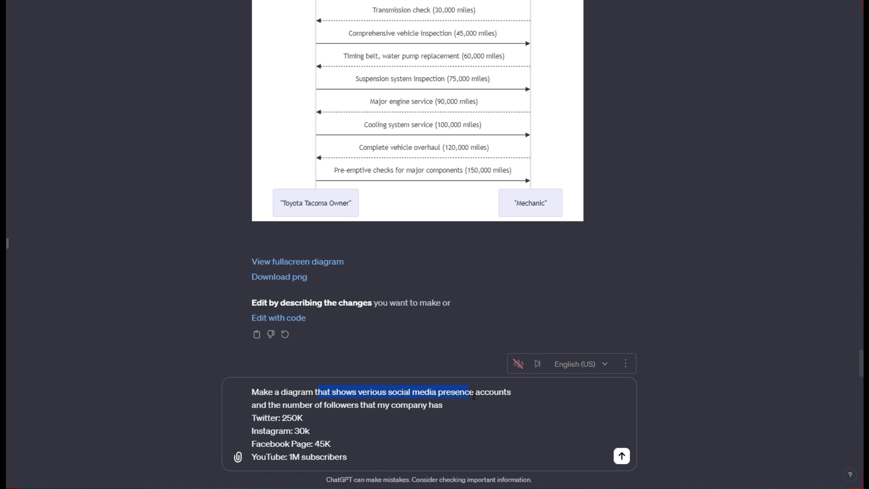
left_click(293, 403)
left_click_drag(261, 405, 385, 406)
left_click_drag(253, 418, 347, 456)
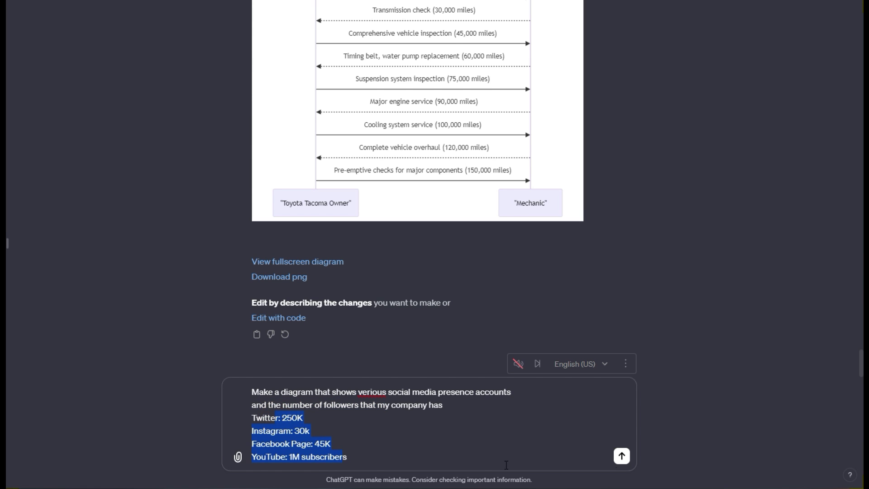
left_click(621, 455)
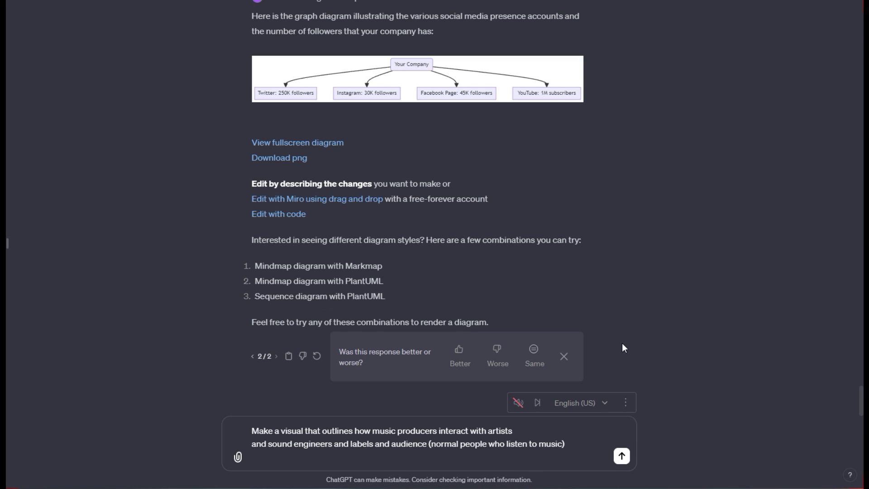
Send the music producer interaction prompt and highlight part of the posted request
left_click(622, 456)
left_click_drag(365, 338, 442, 337)
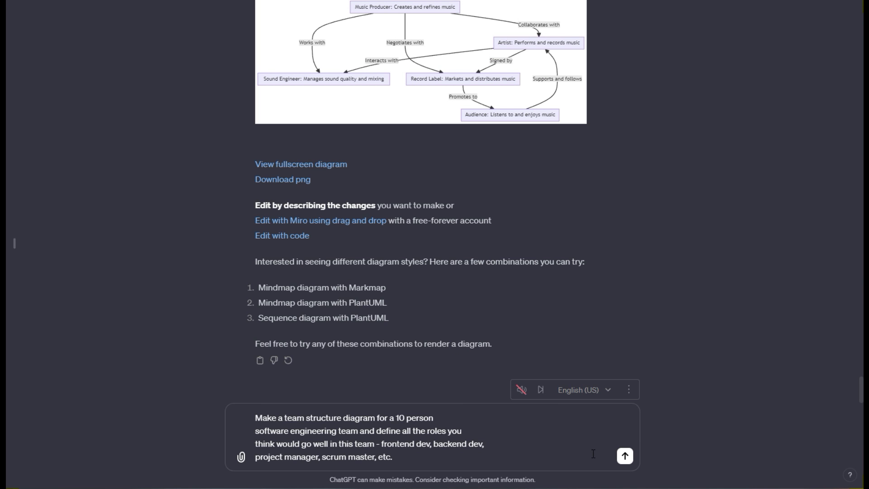
Send the 10-person software team structure prompt, then scroll back up through the reply
left_click(625, 456)
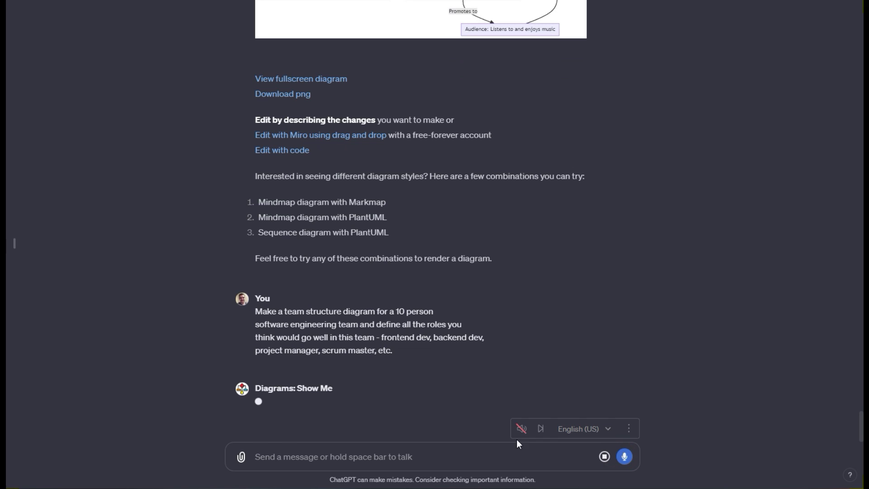
left_click_drag(311, 326, 405, 327)
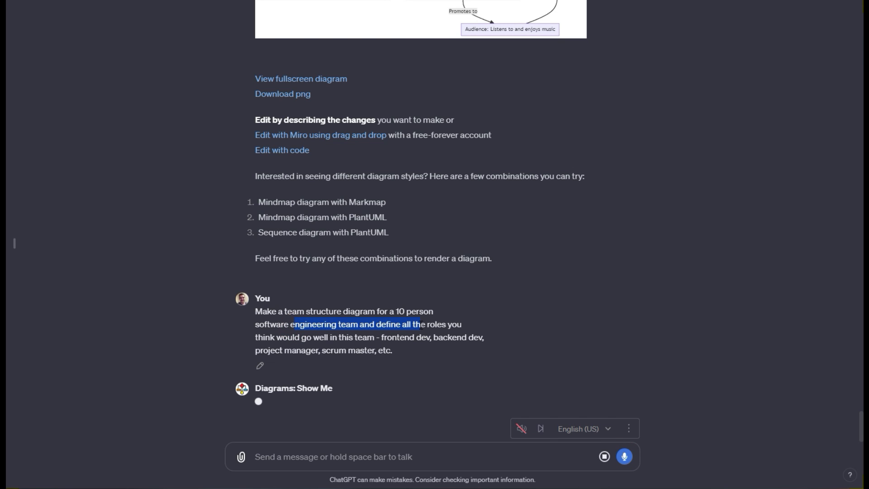
left_click(405, 327)
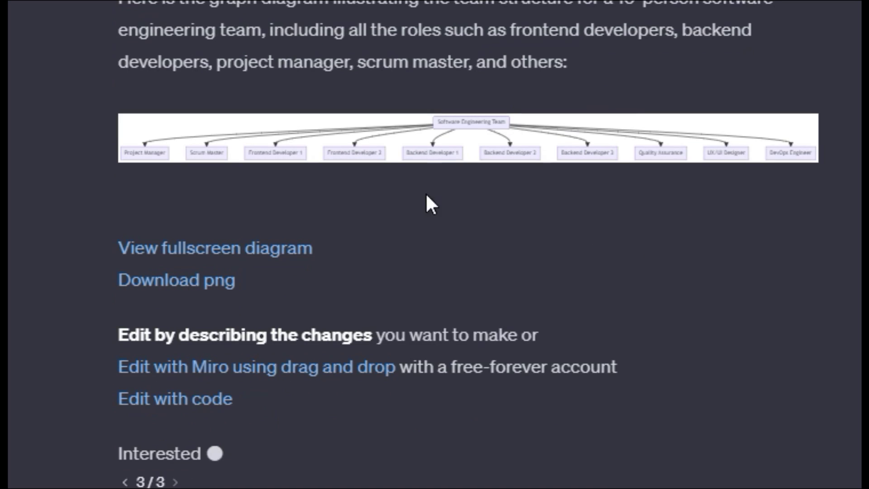
scroll(558, 144, "up", 2)
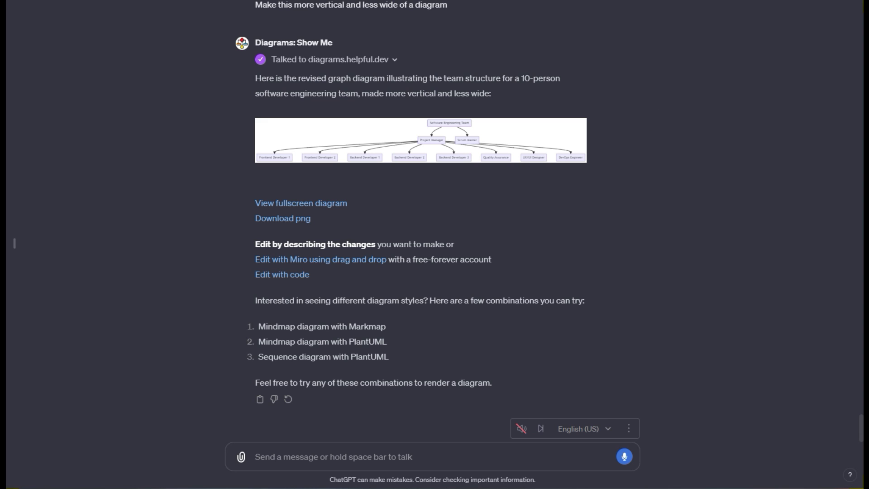
Paste the Star Wars character-relationships mind-map prompt into the message box
type("Make me a mind map of how the main star wars characters are related like vader, yoda, obi-wan, qui gon, and any other important ones like R2D2")
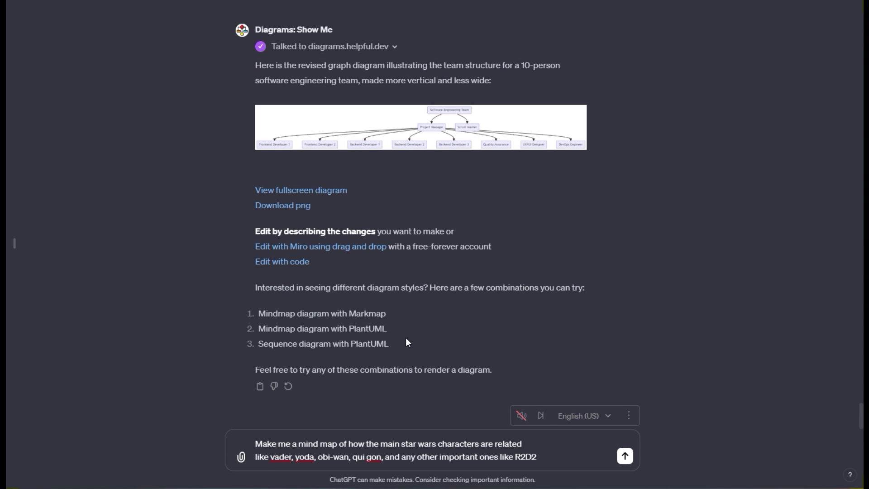
Send the Star Wars mind-map prompt naming Vader, Yoda, Obi-Wan, Qui-Gon and R2D2
left_click(625, 456)
left_click_drag(337, 335, 445, 345)
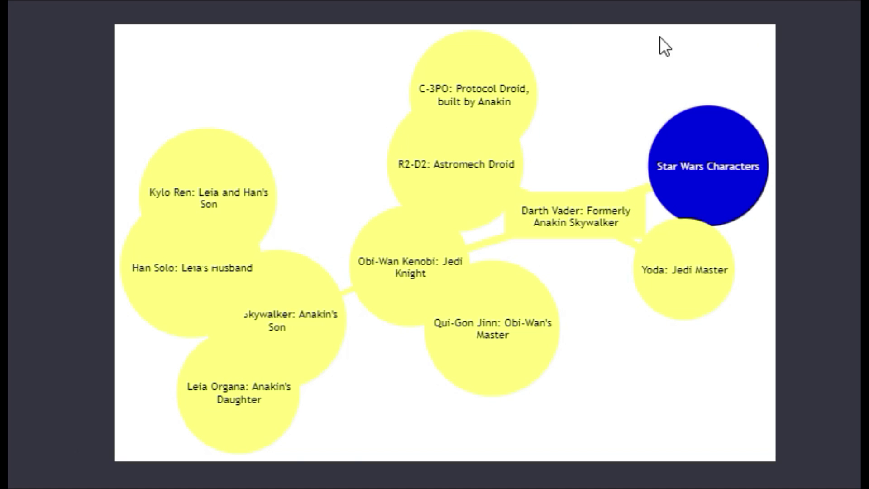
Exit the full-screen mind map and send the Native American tribes-by-region prompt
key("Escape")
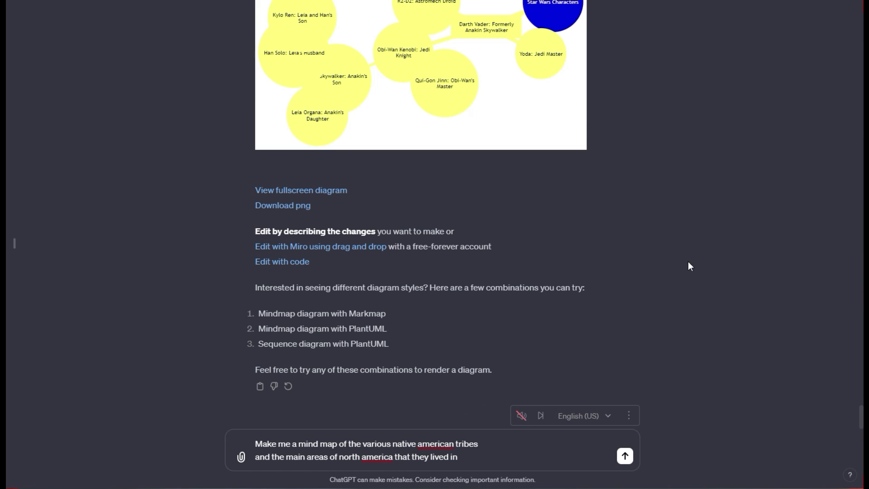
left_click(624, 456)
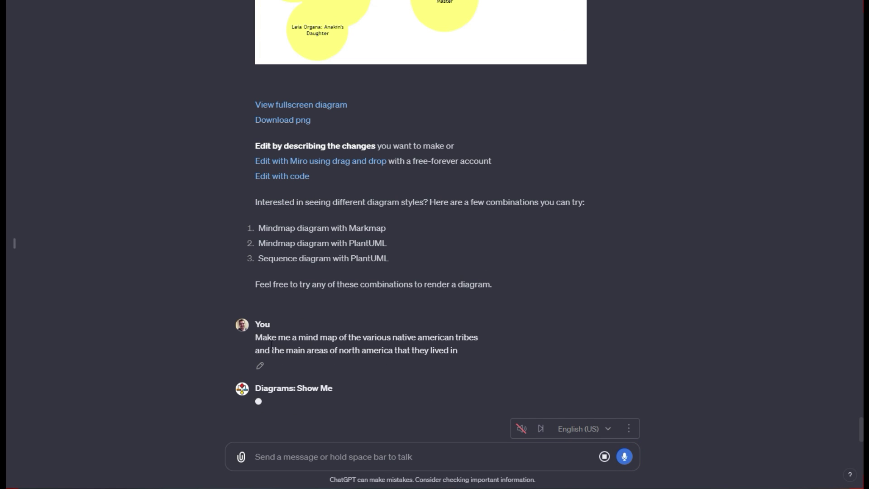
left_click_drag(273, 350, 446, 356)
left_click(473, 354)
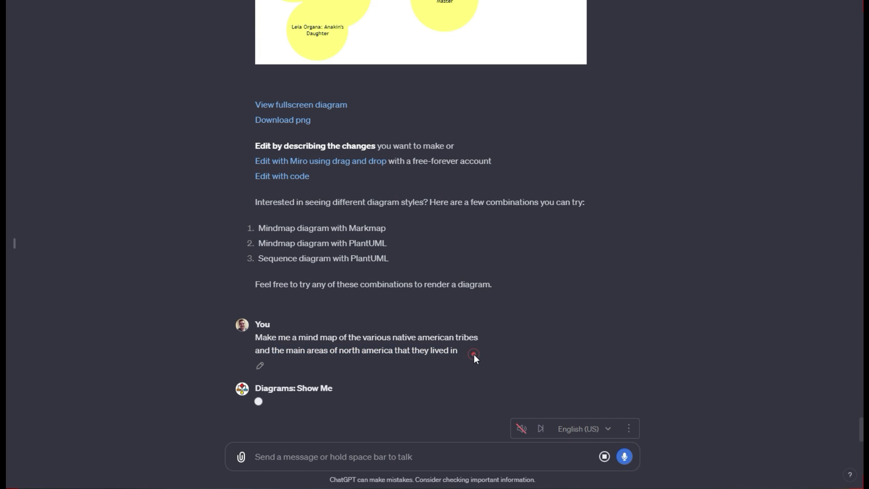